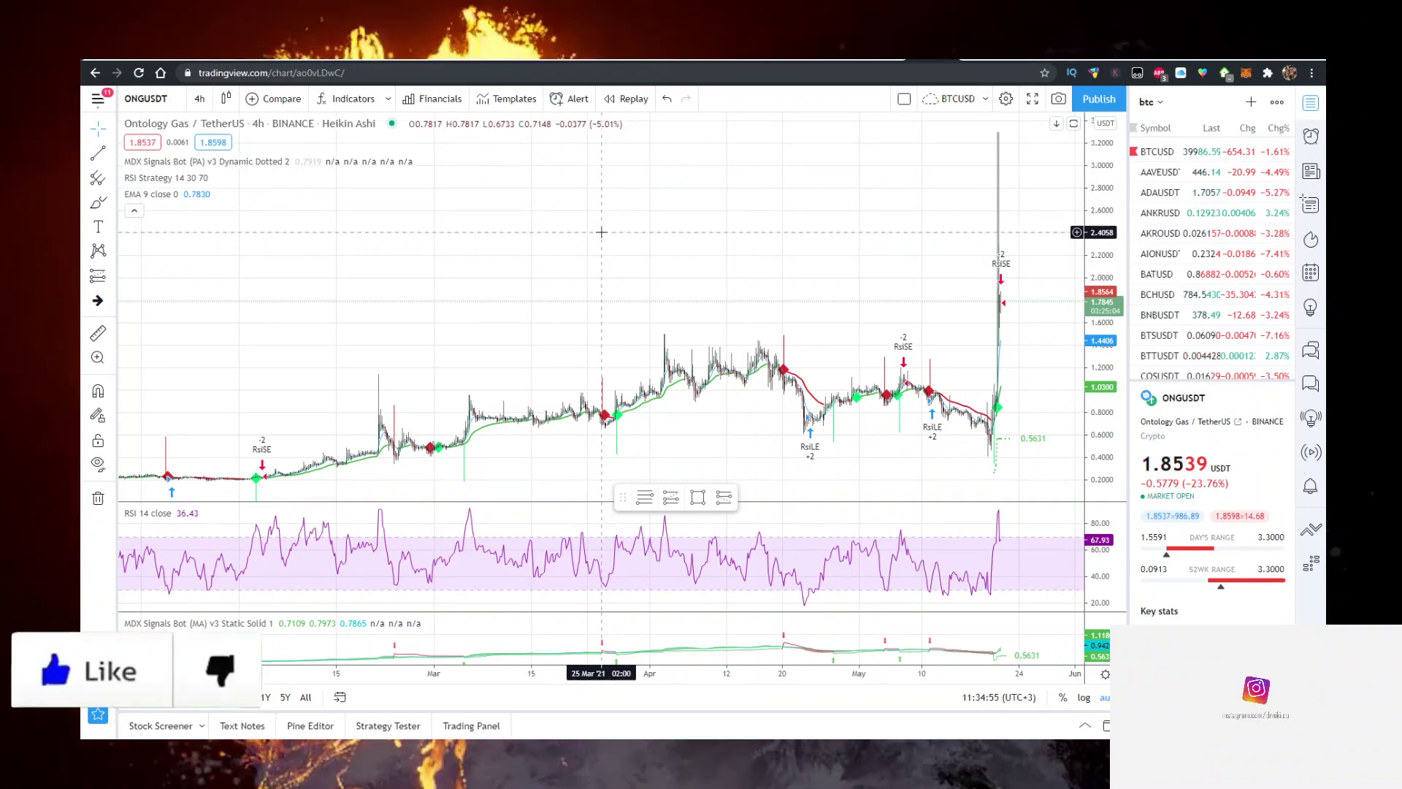
scroll(601, 232, "up", 3)
scroll(601, 231, "down", 3)
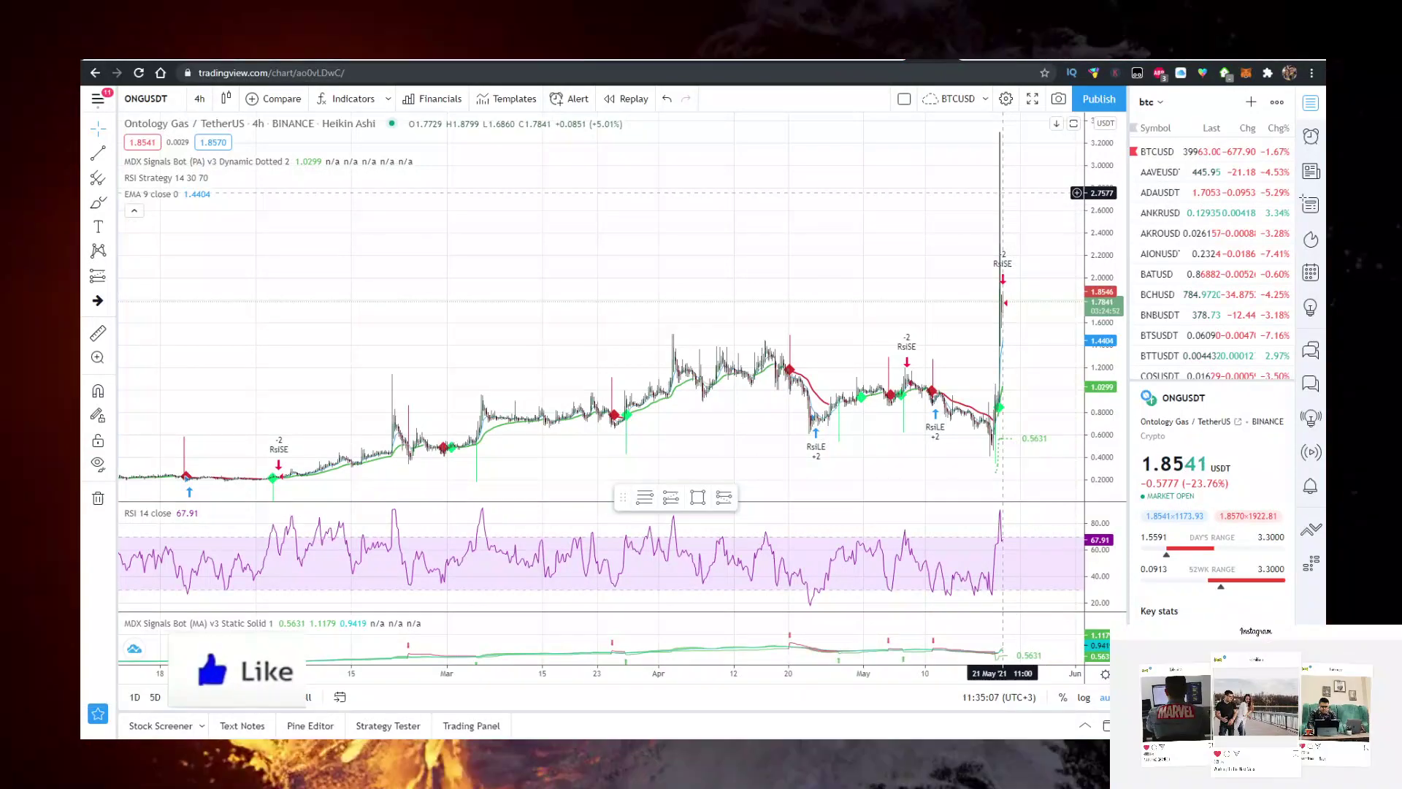
Step: Switch ONG/USDT to 1-day candles and frame late 2020 through mid 2021
left_click(98, 60)
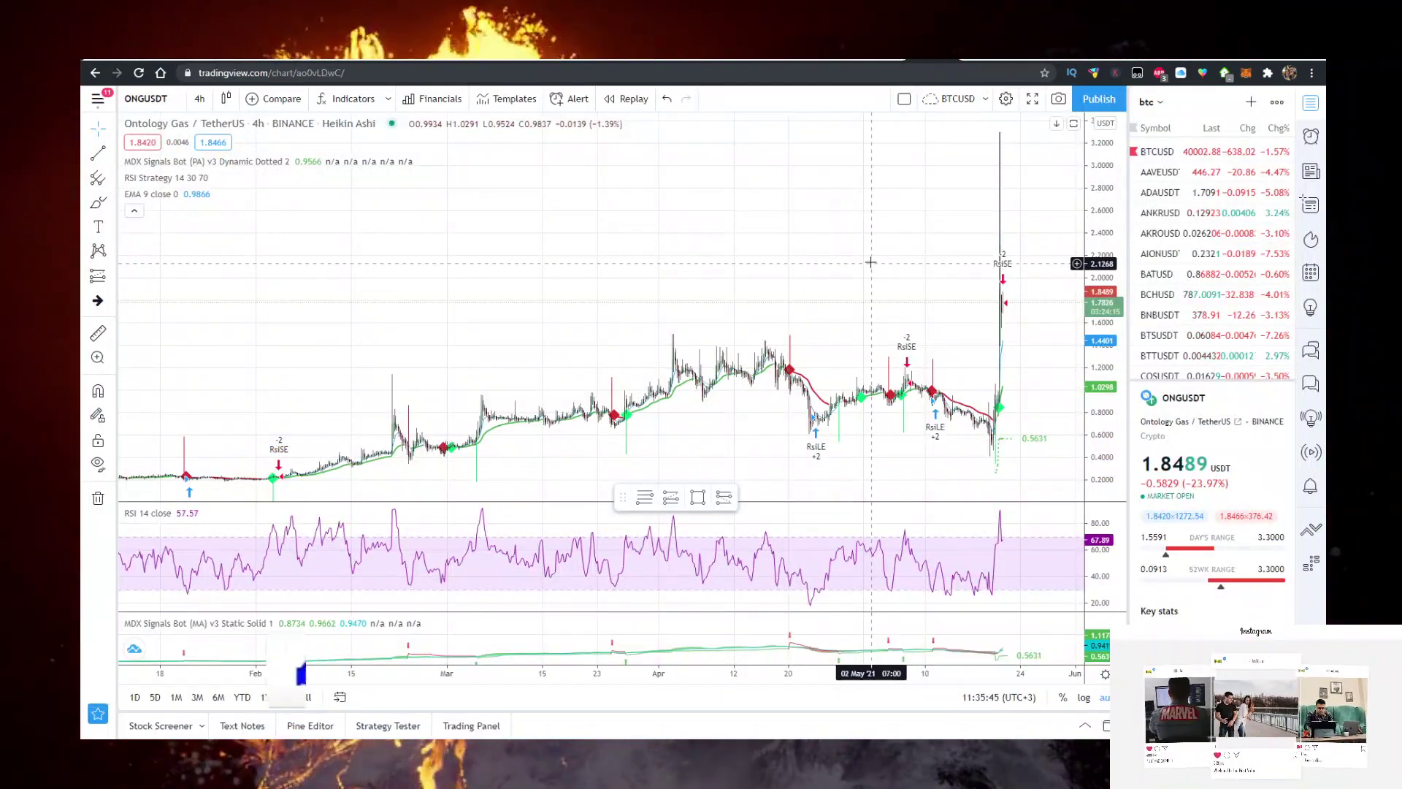
scroll(870, 259, "up", 1)
scroll(720, 204, "up", 1)
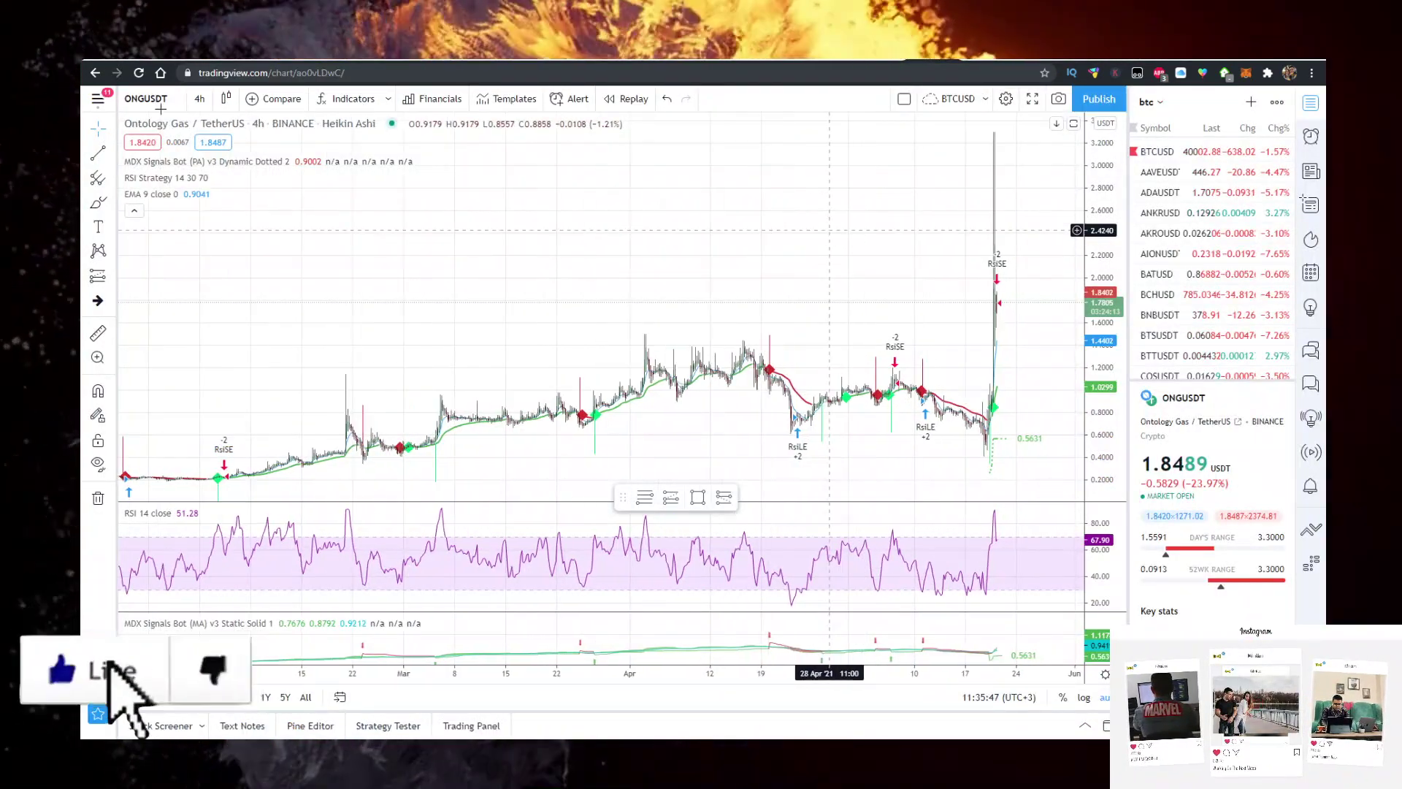
left_click(199, 98)
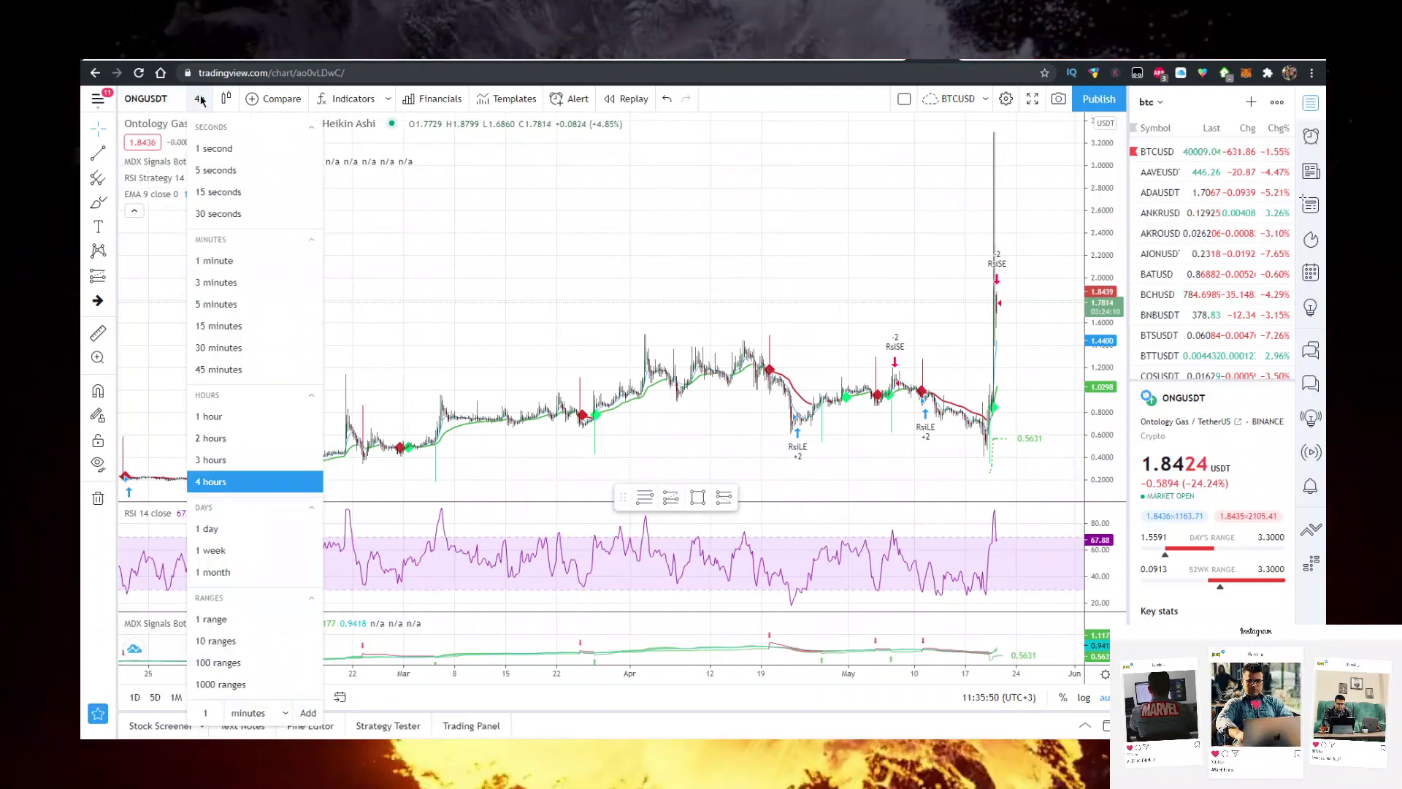
left_click(207, 528)
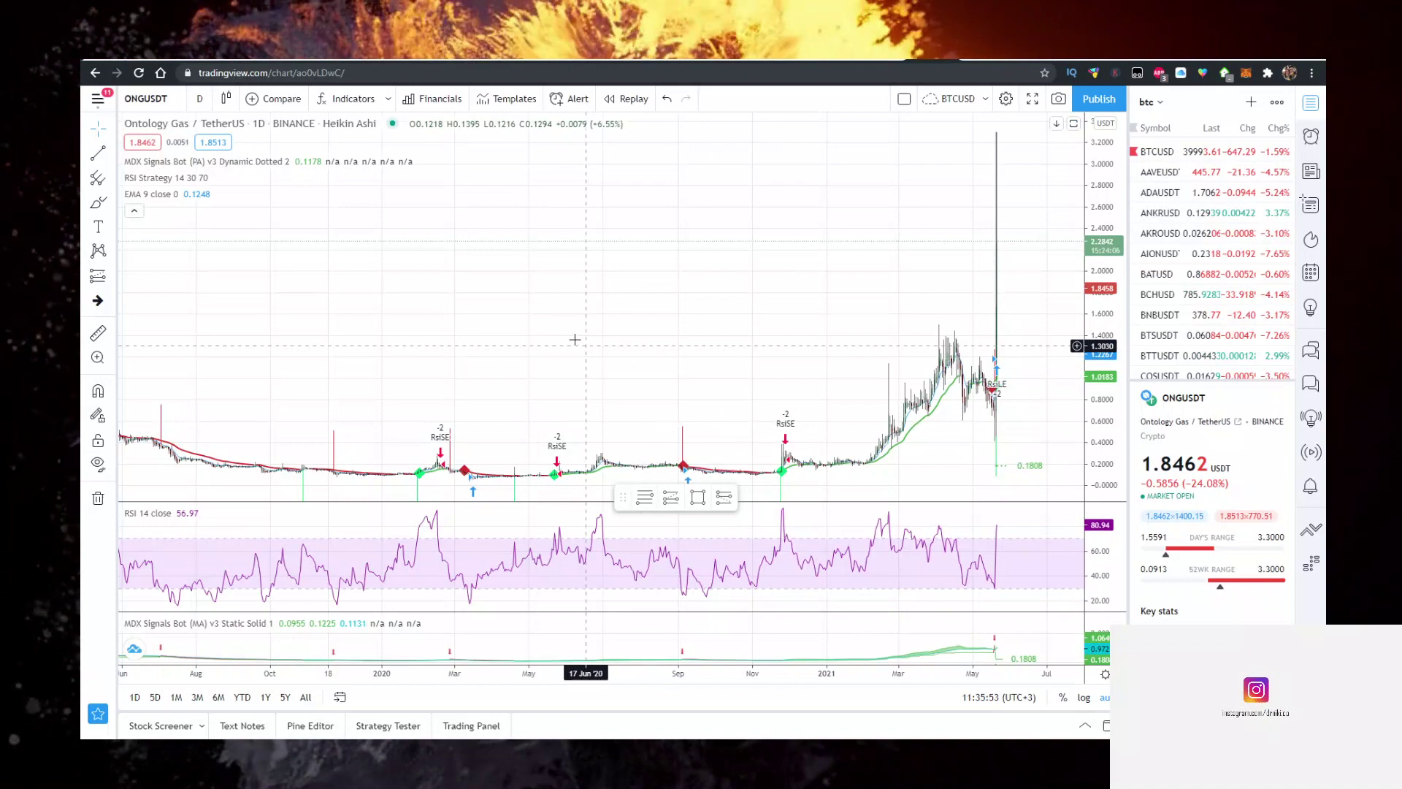
scroll(542, 326, "down", 2)
scroll(579, 316, "down", 2)
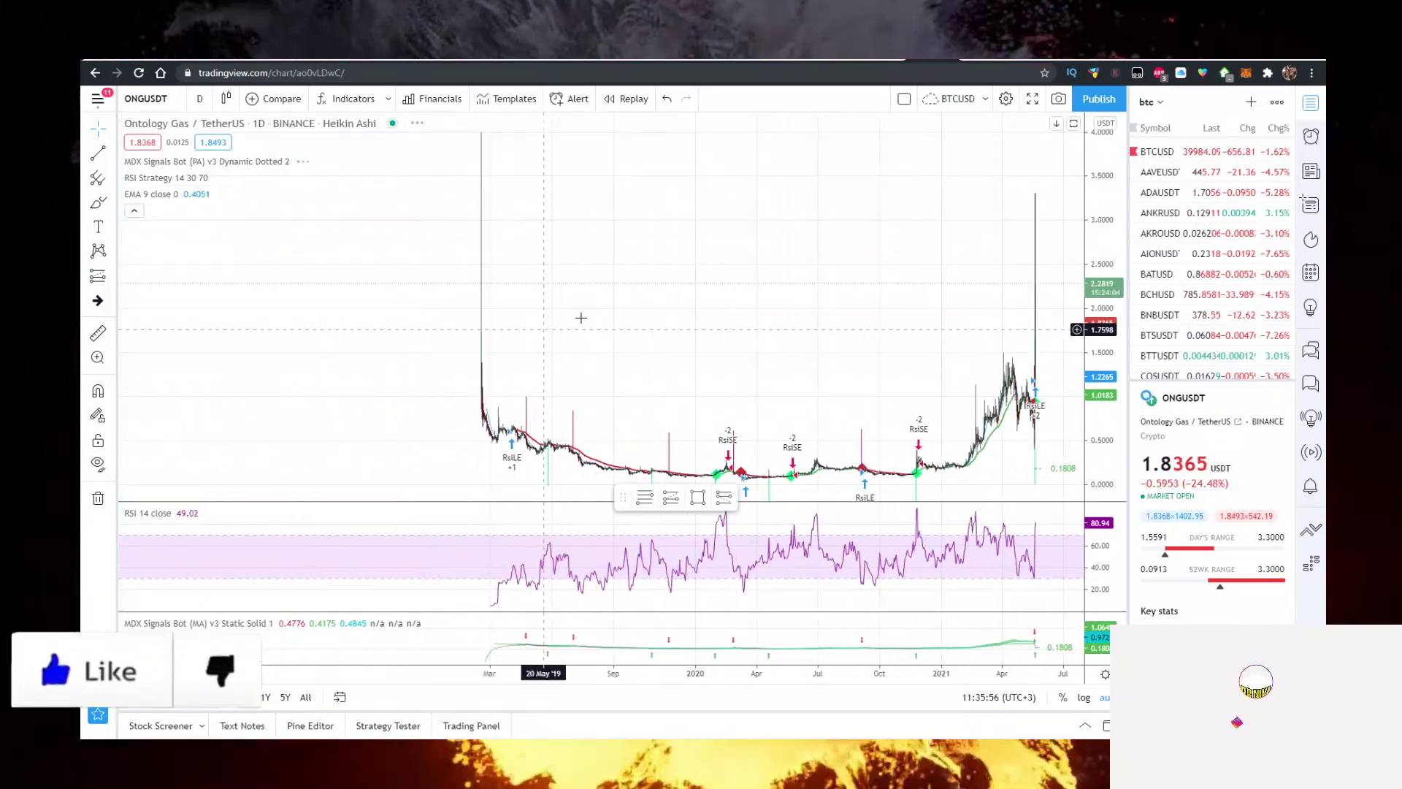
scroll(584, 316, "down", 2)
scroll(613, 312, "down", 2)
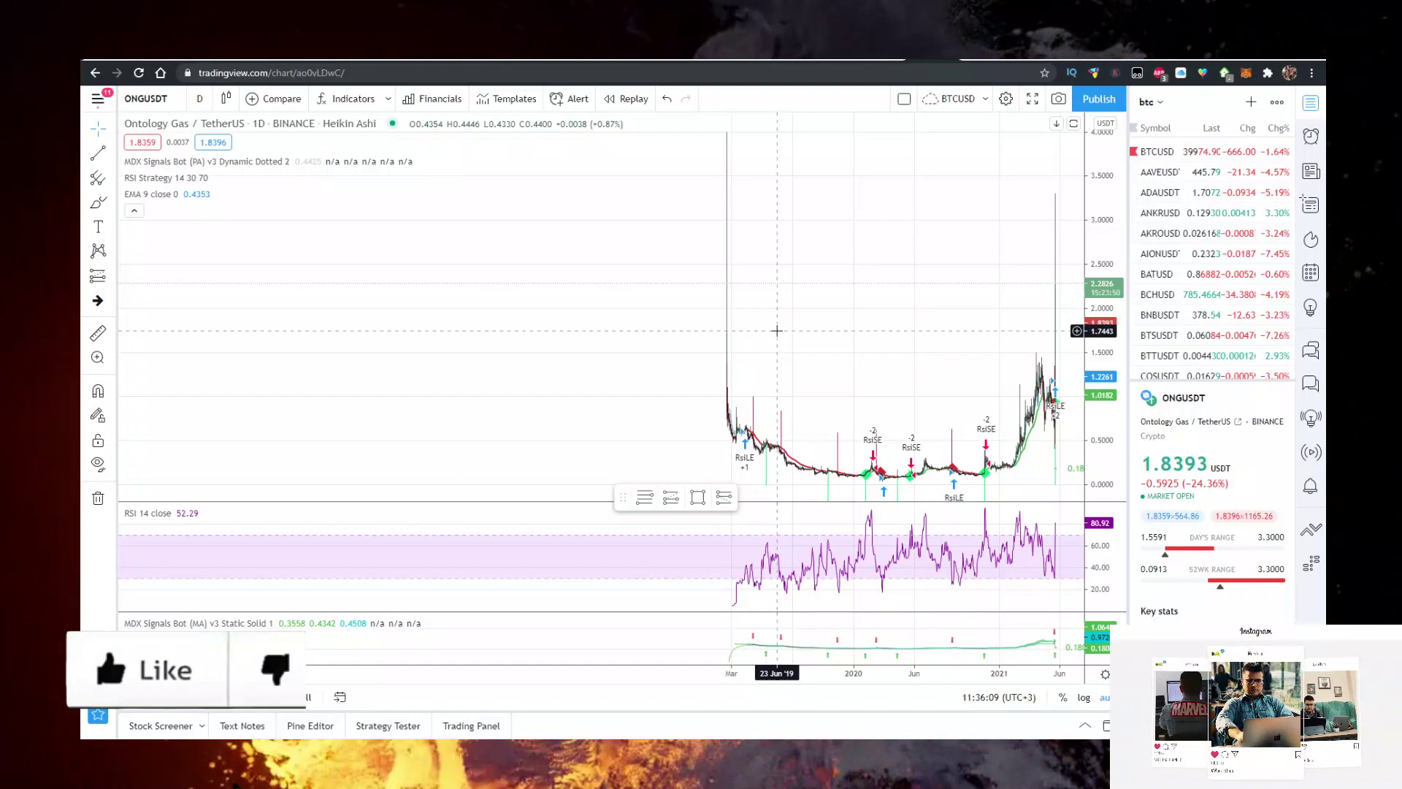
scroll(767, 317, "up", 3)
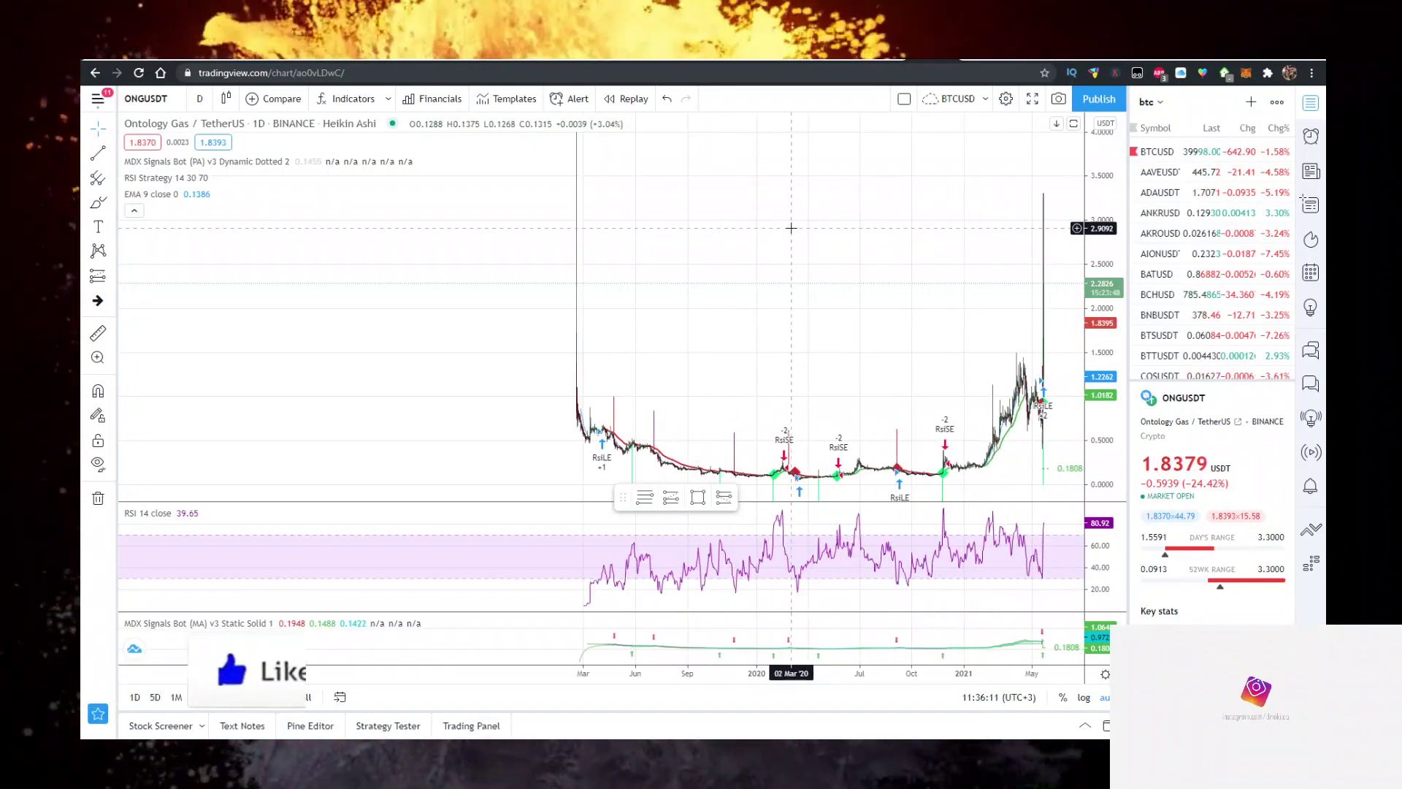
scroll(773, 226, "up", 3)
scroll(769, 225, "up", 2)
scroll(769, 225, "up", 2)
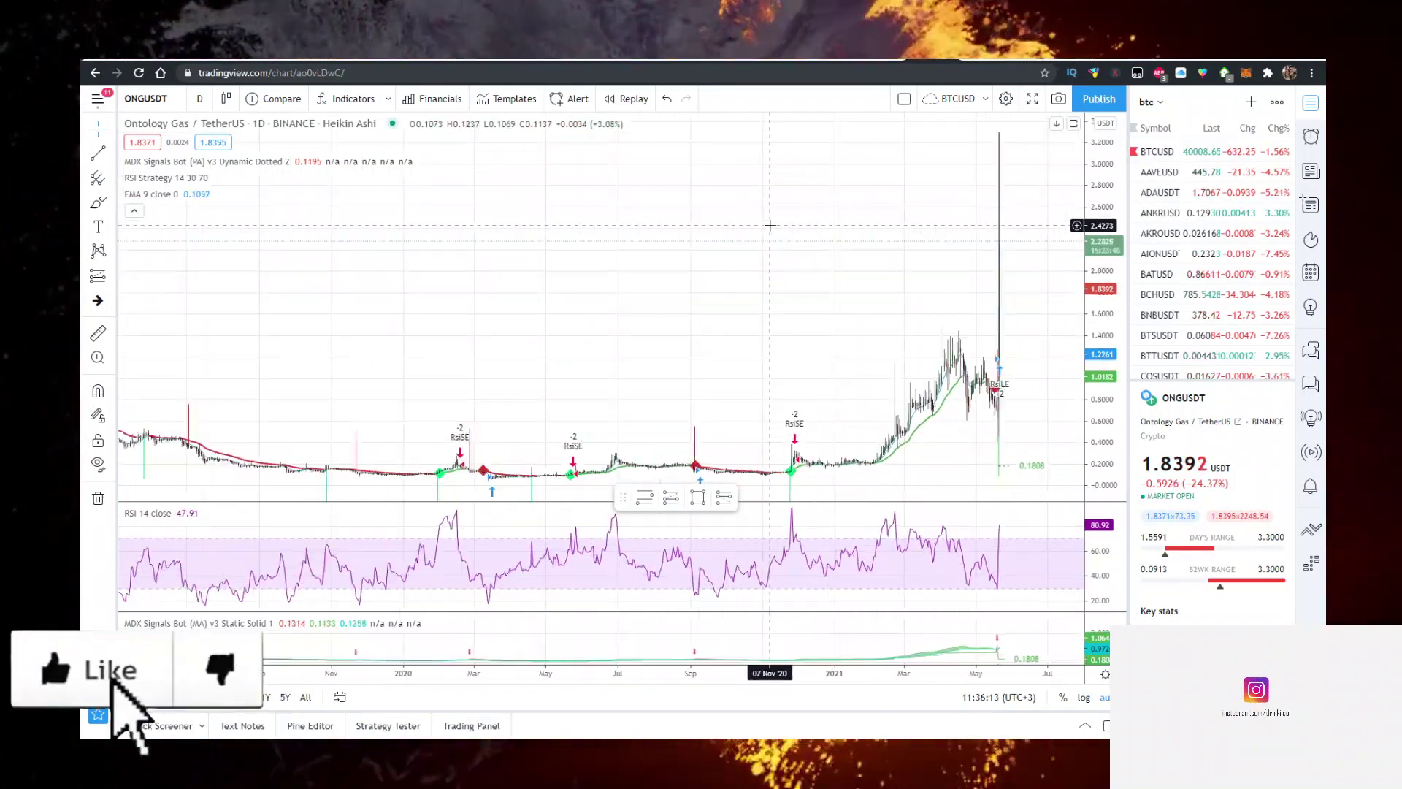
scroll(769, 224, "up", 2)
scroll(769, 224, "up", 2)
scroll(769, 224, "up", 2)
scroll(777, 231, "up", 2)
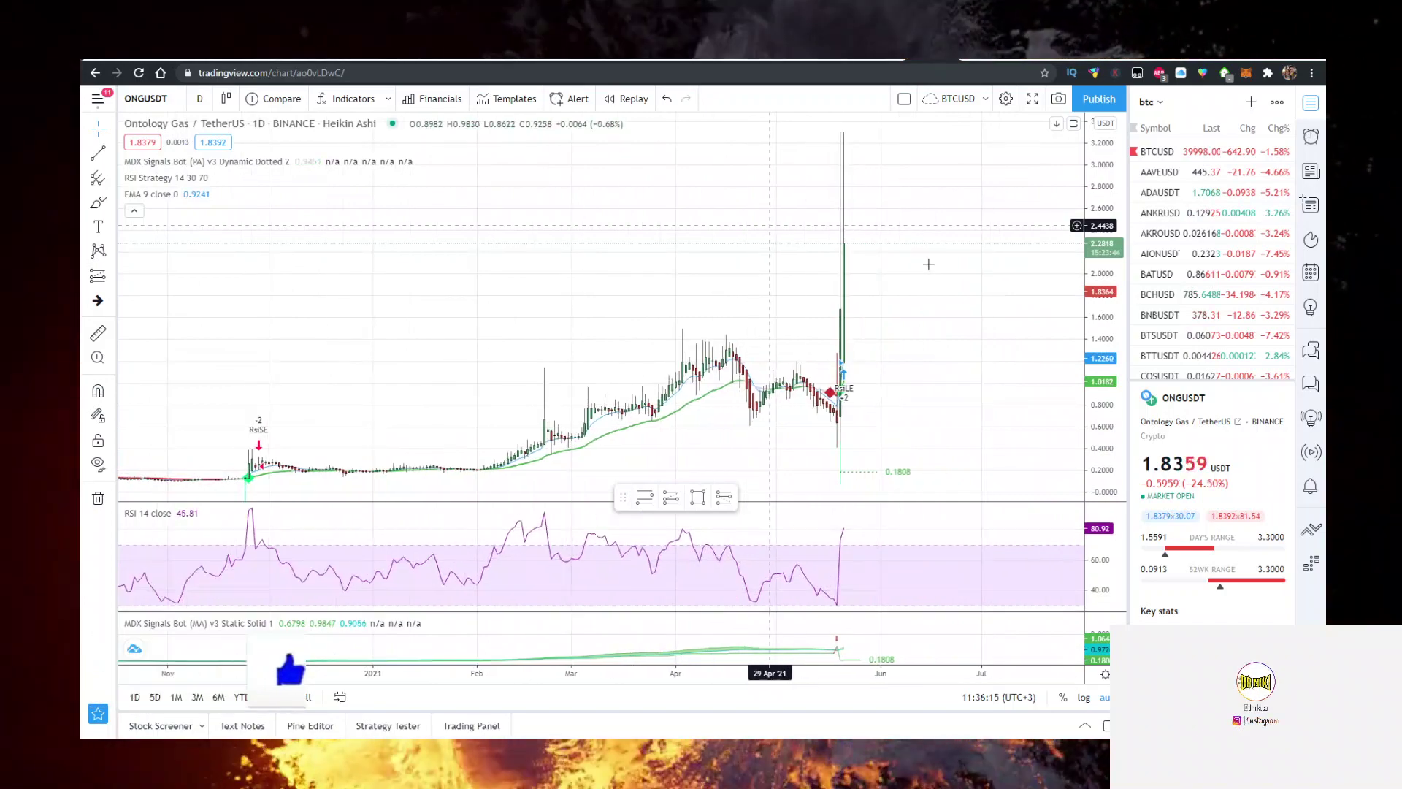
left_click_drag(883, 311, 949, 304)
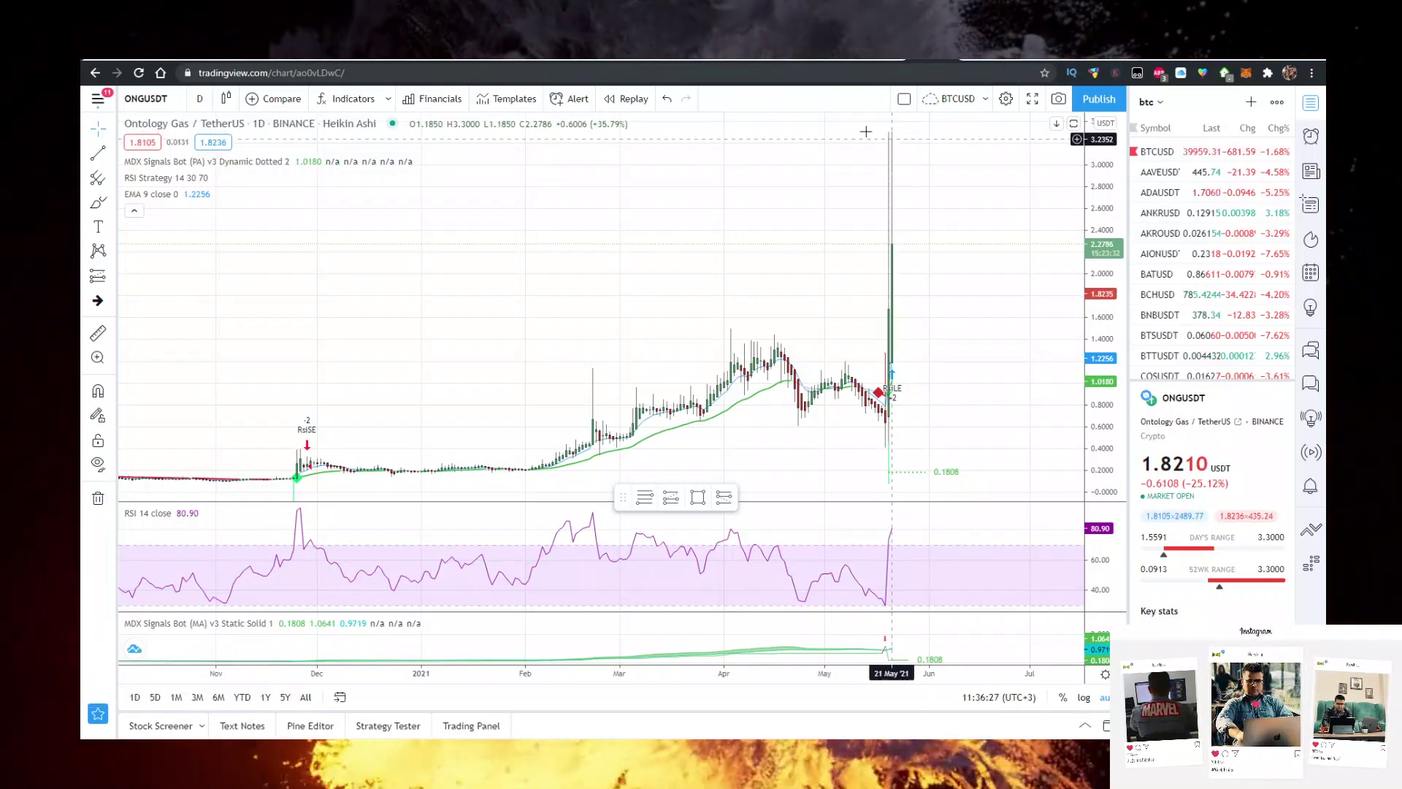
Step: Pick the Brush tool and draw cyan freehand strokes around the top spike
left_click(109, 205)
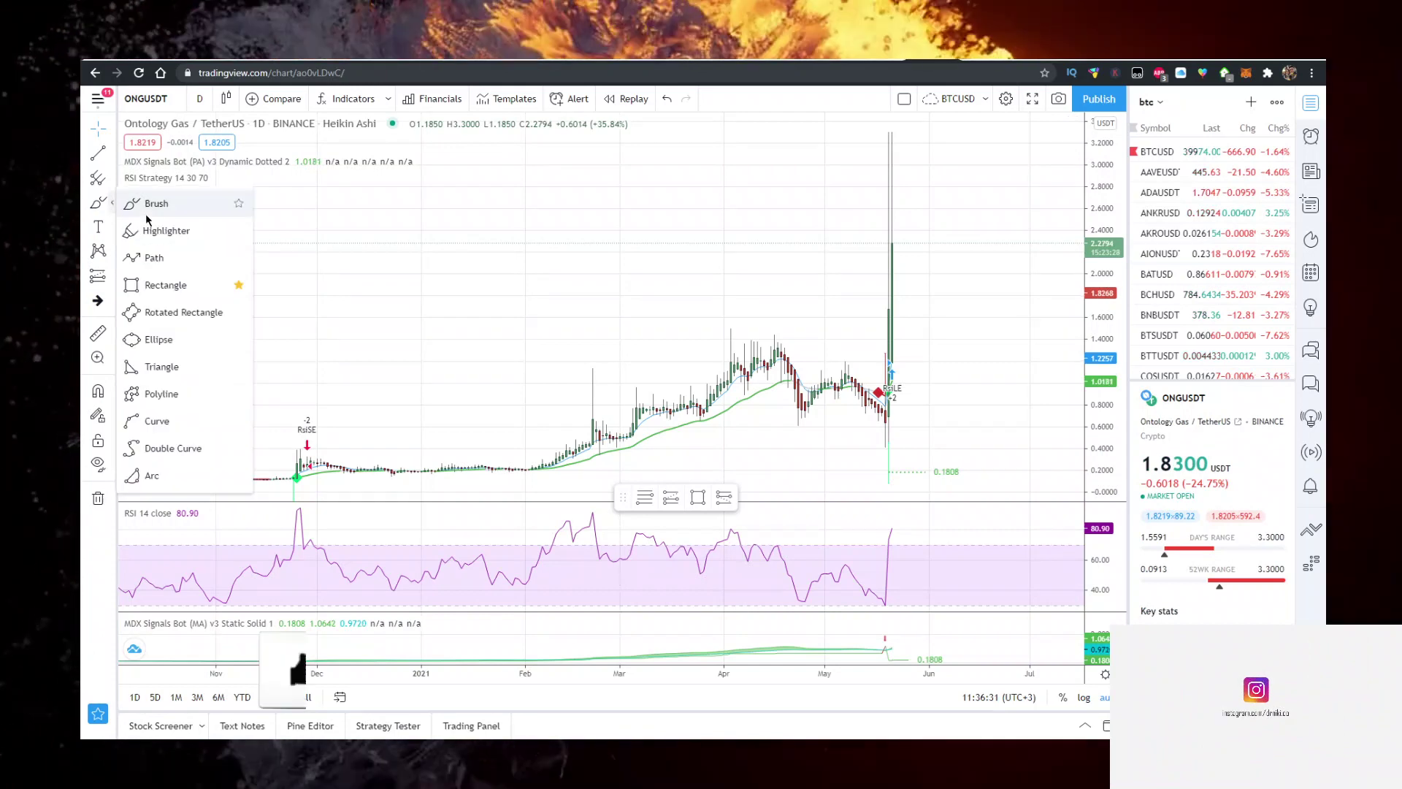
left_click(157, 207)
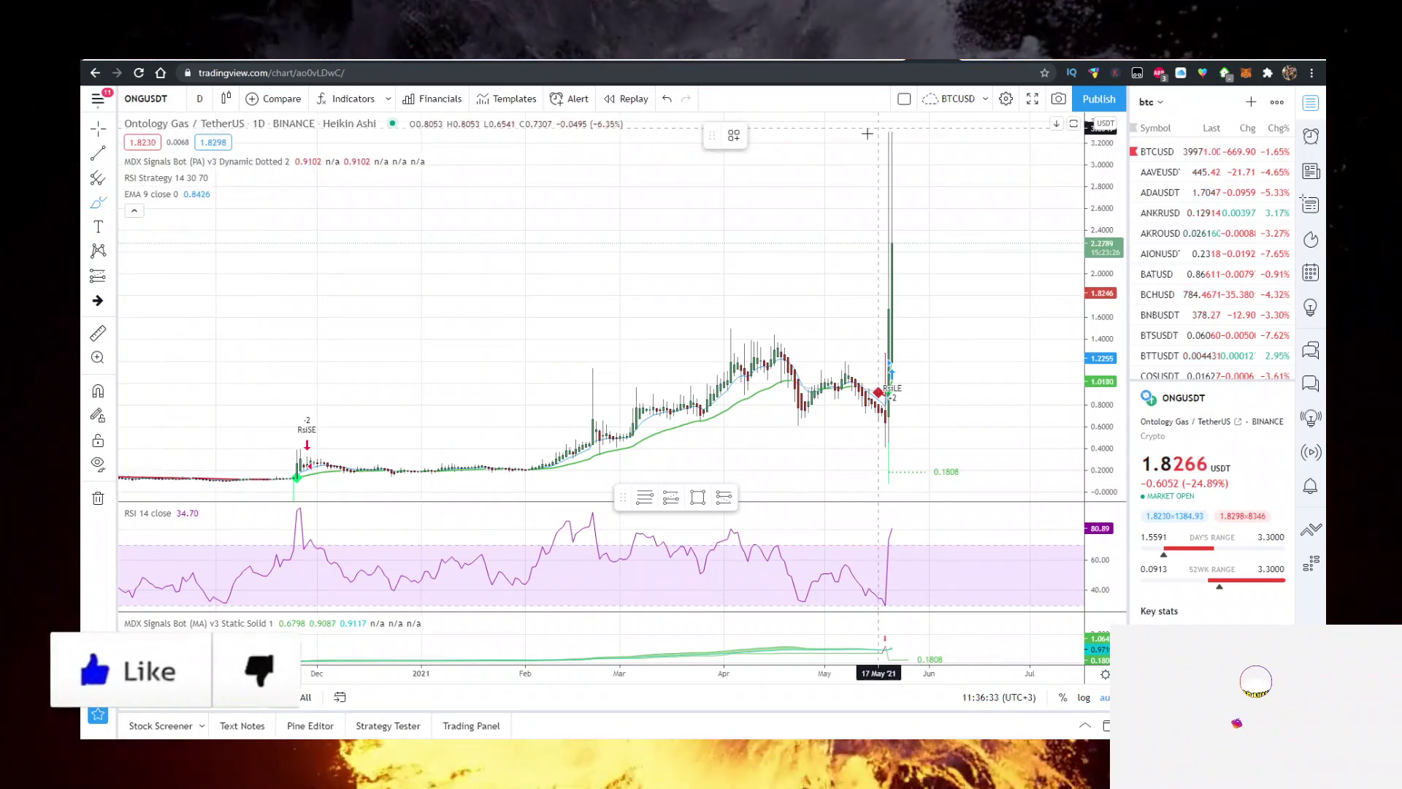
left_click_drag(866, 134, 908, 143)
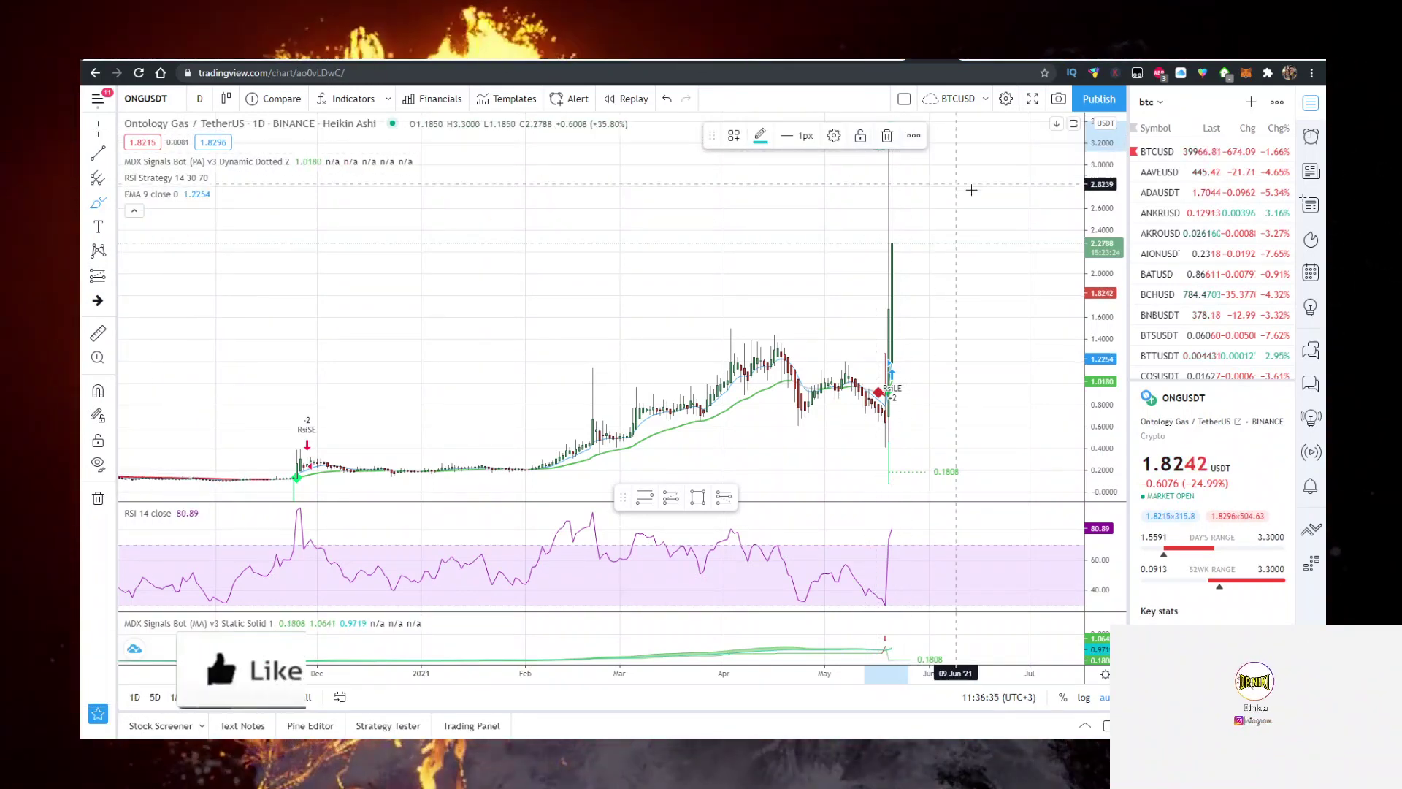
left_click_drag(831, 233, 926, 225)
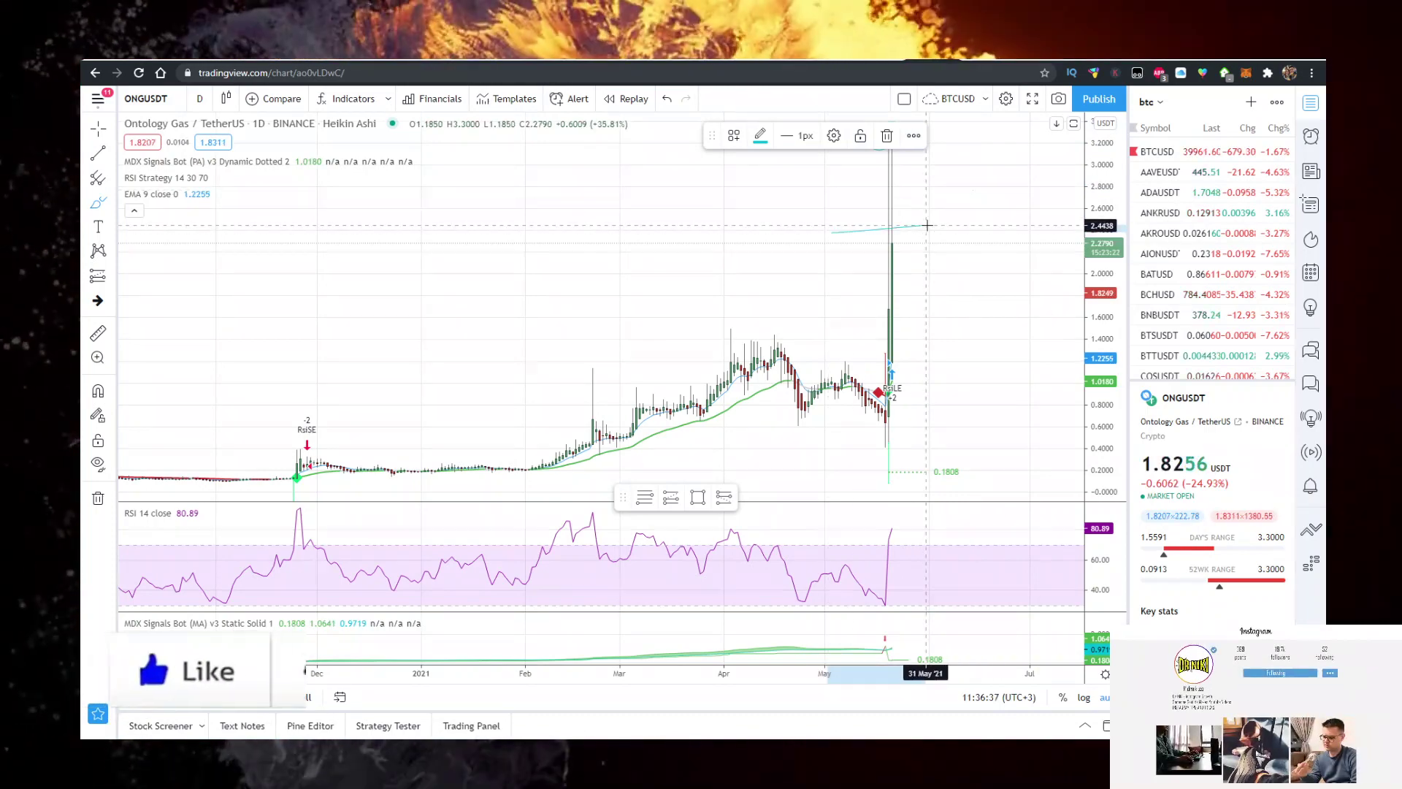
Step: Circle the spike top, loop the April-high zone, and switch to 30-minute candles
key("ctrl+z")
left_click_drag(889, 127, 894, 139)
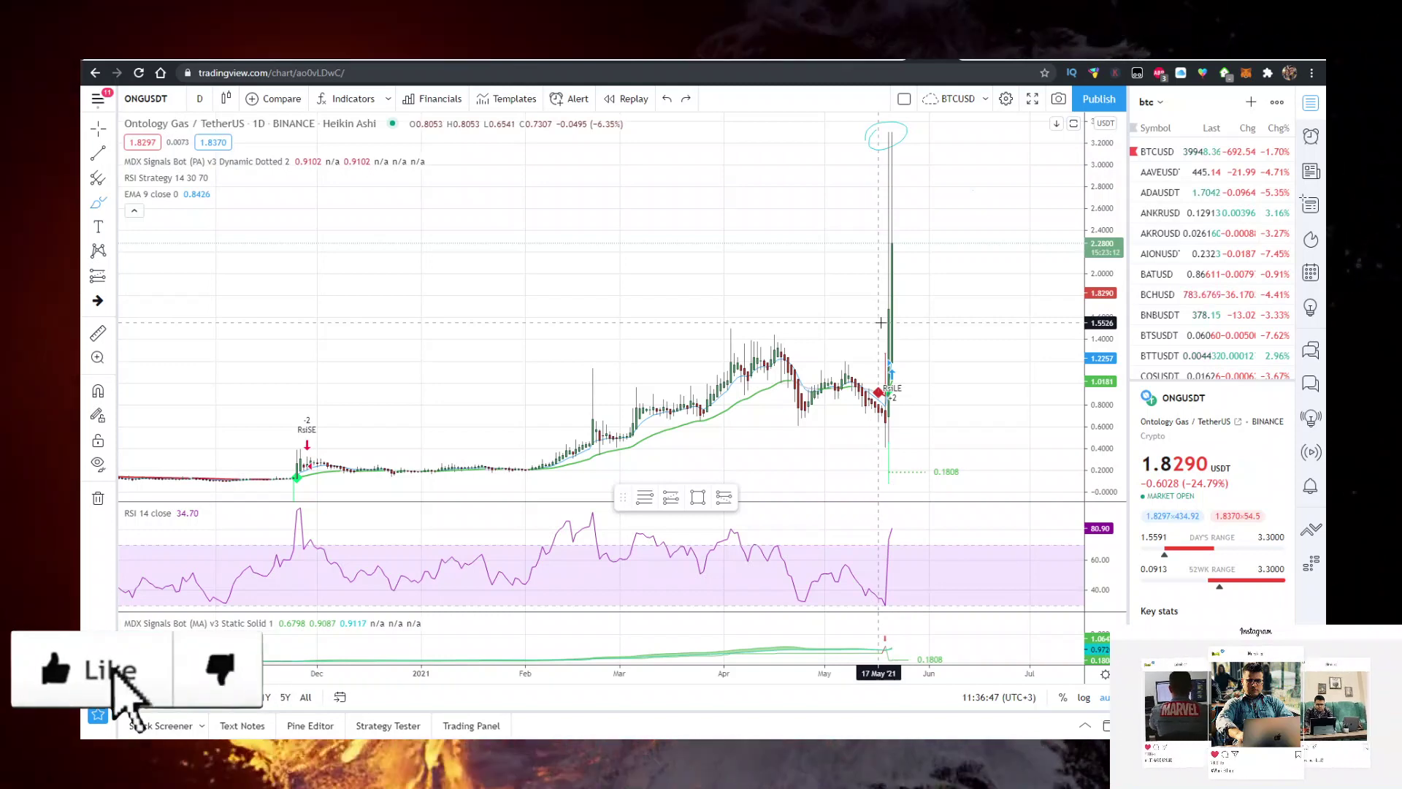
left_click_drag(911, 324, 710, 322)
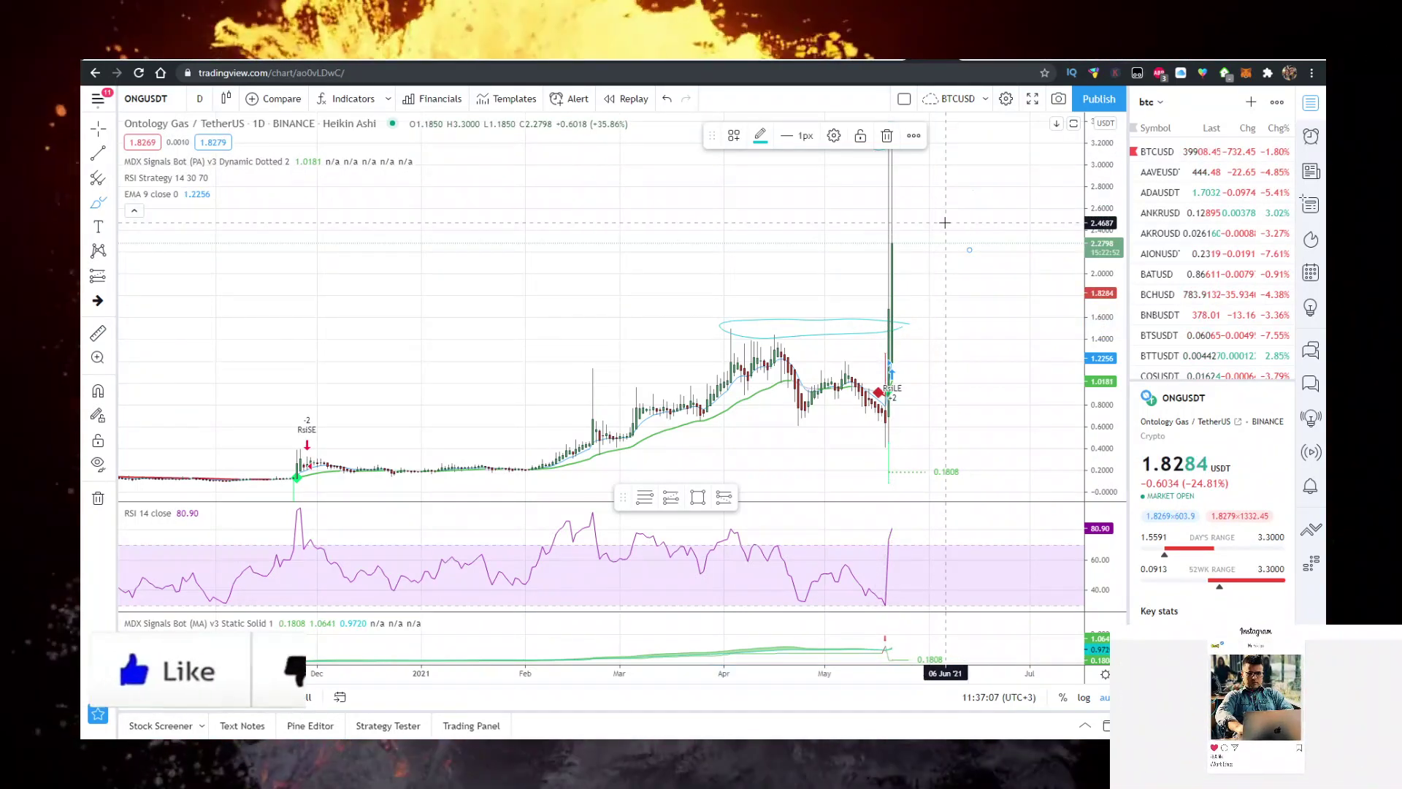
type("30")
key("Return")
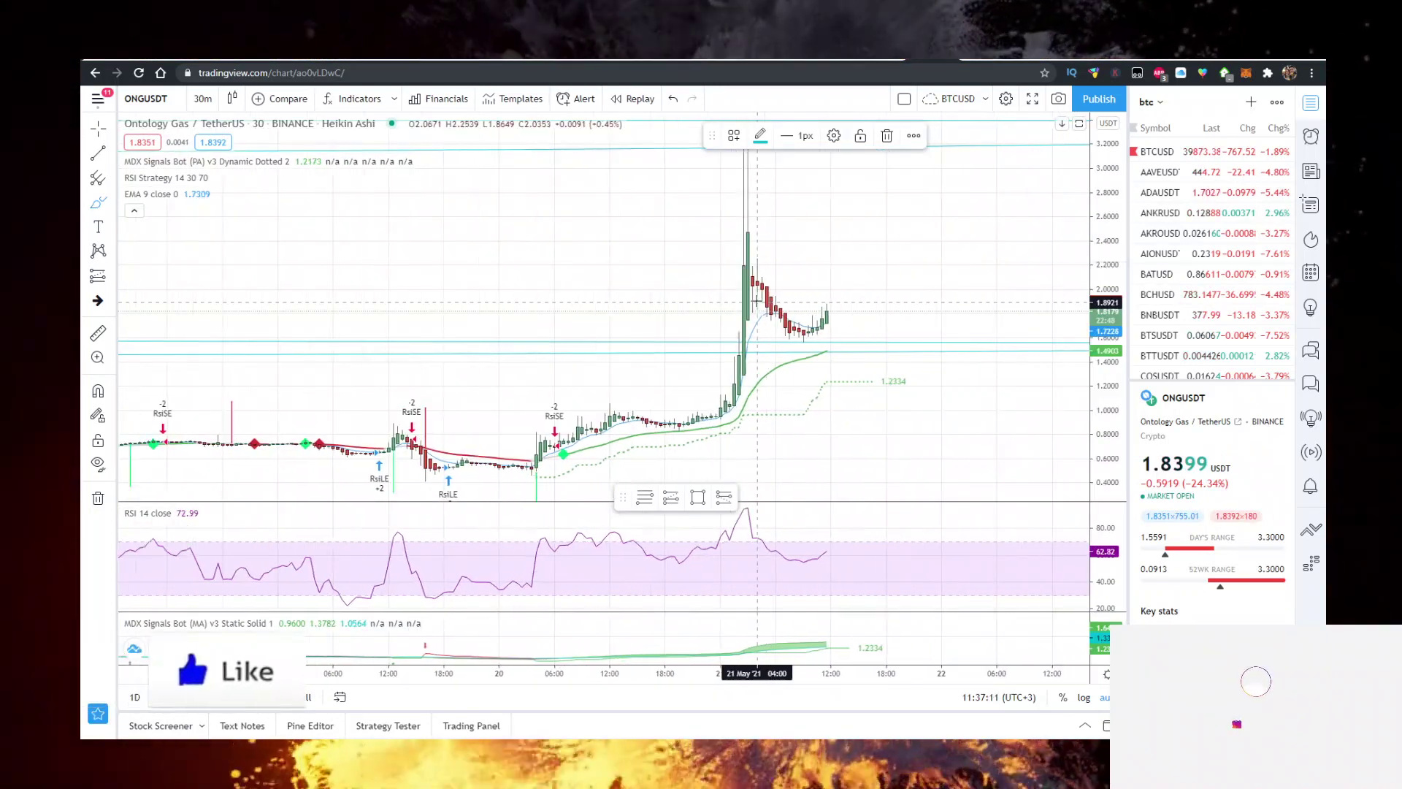
scroll(755, 299, "up", 1)
scroll(753, 298, "up", 2)
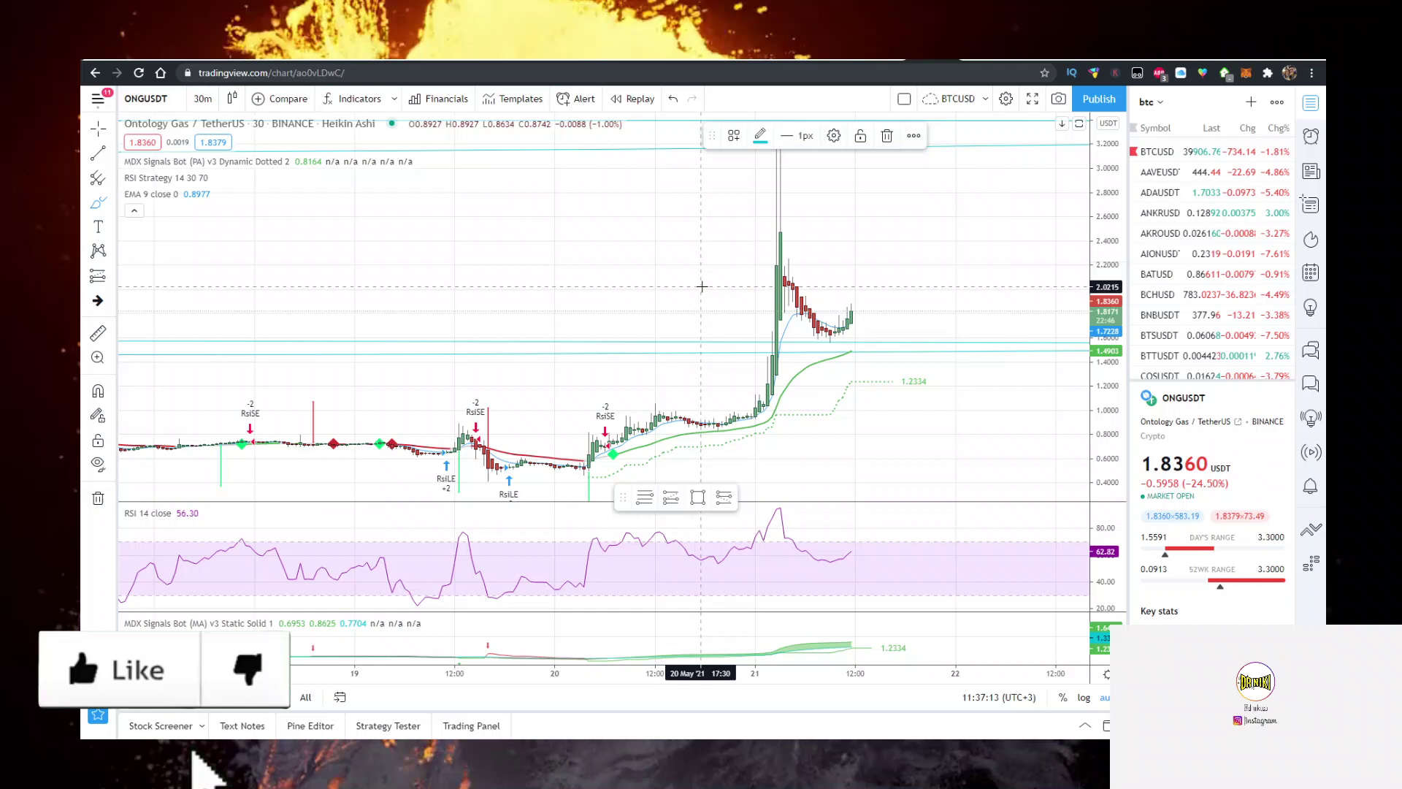
scroll(834, 329, "down", 1)
scroll(889, 351, "down", 1)
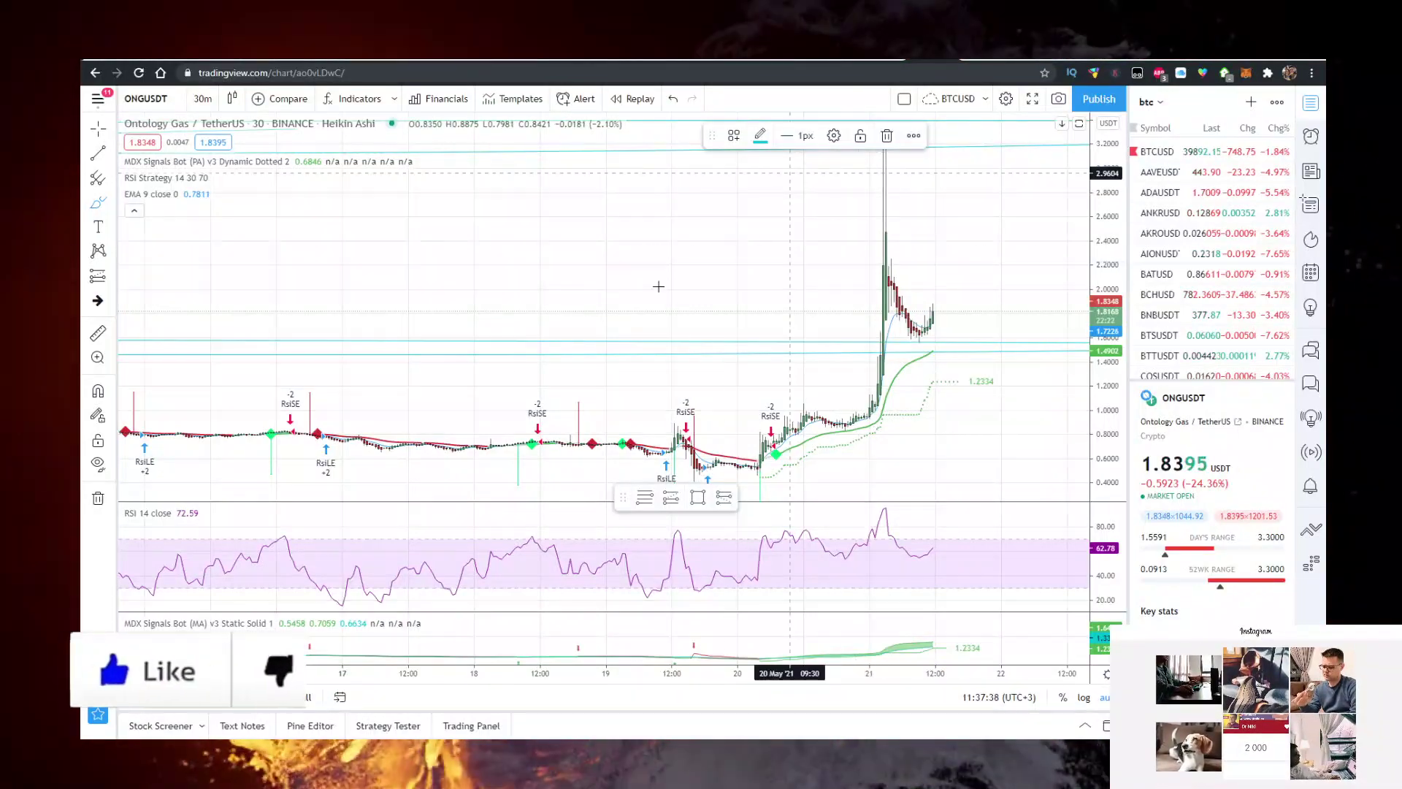
scroll(565, 317, "down", 2)
scroll(565, 318, "down", 2)
scroll(566, 318, "down", 2)
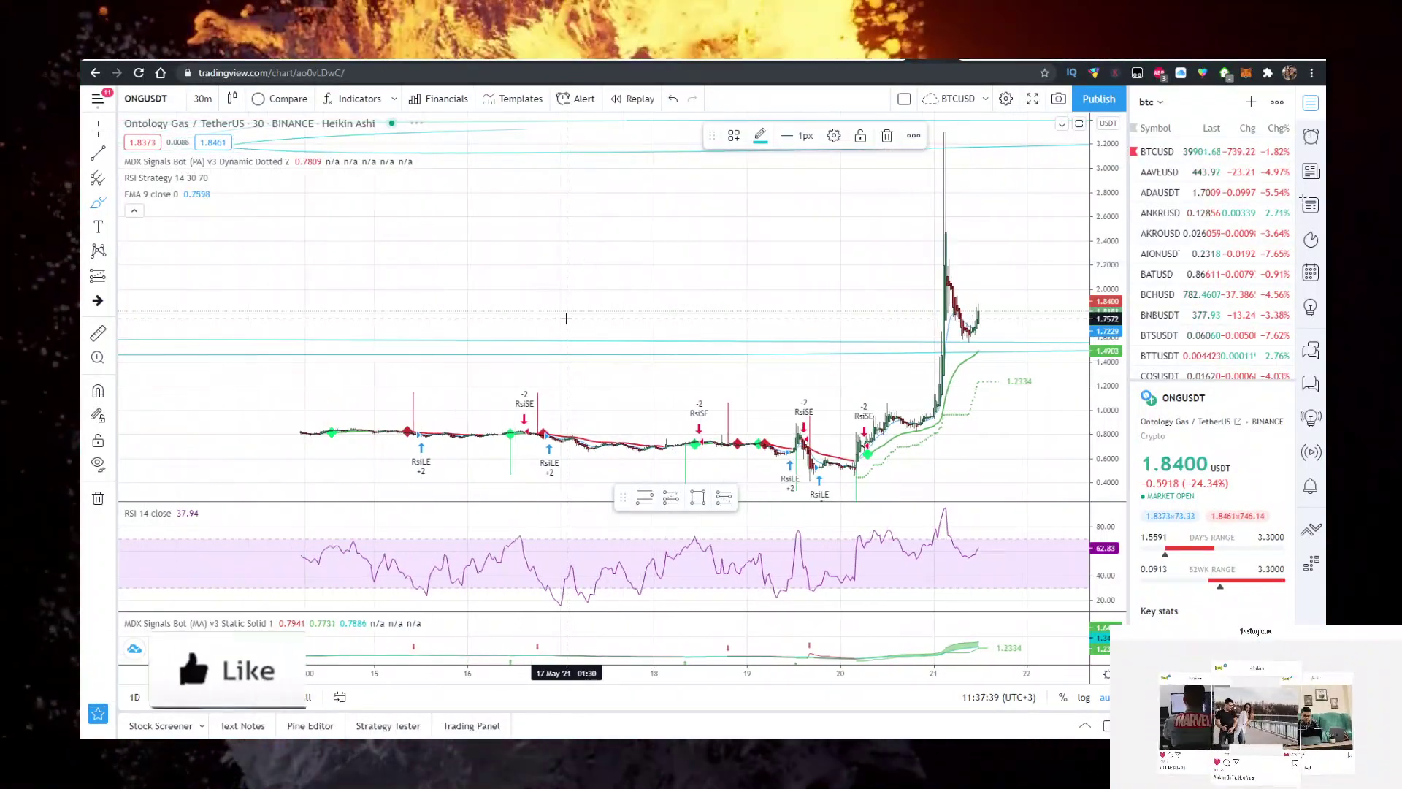
scroll(565, 318, "down", 2)
scroll(565, 318, "down", 2)
scroll(591, 316, "down", 2)
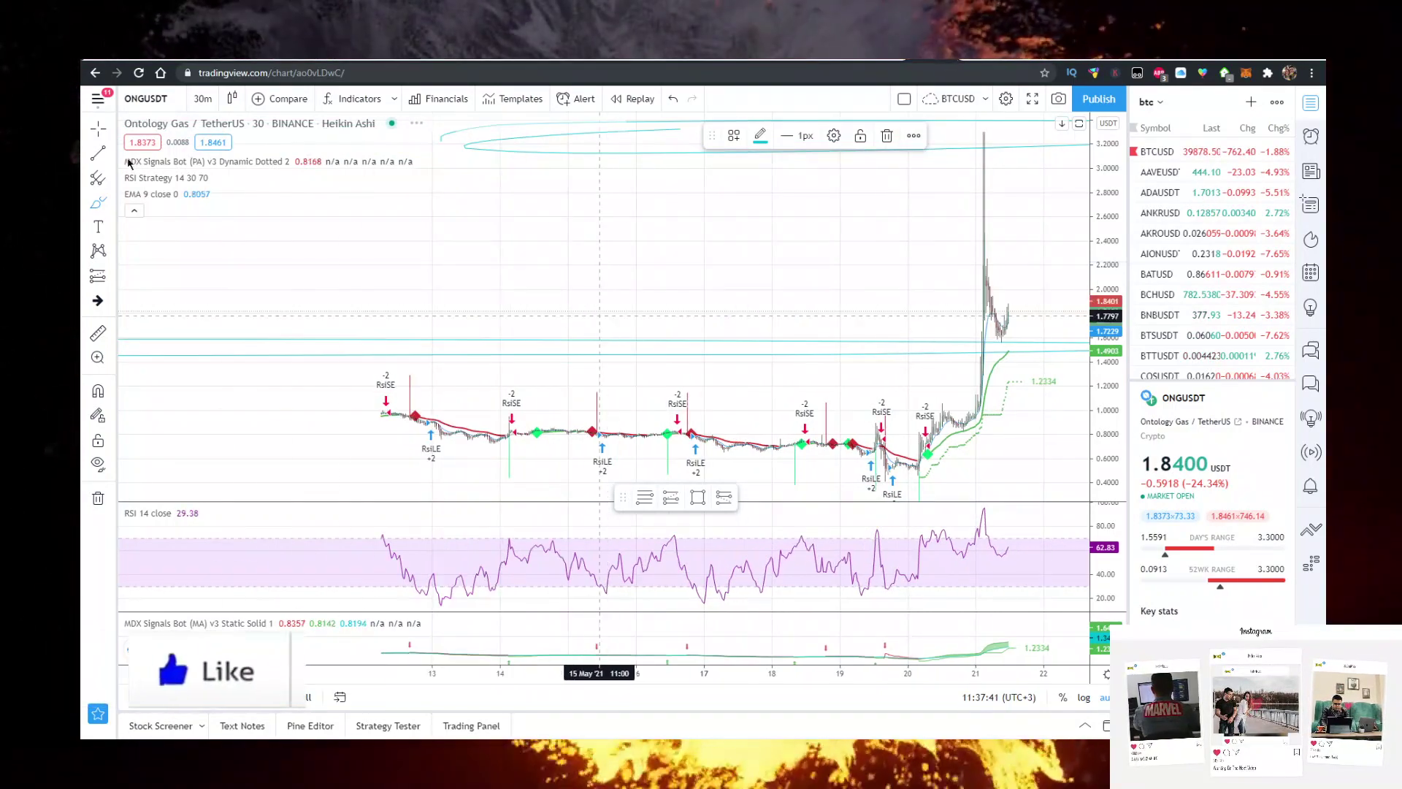
scroll(591, 316, "down", 1)
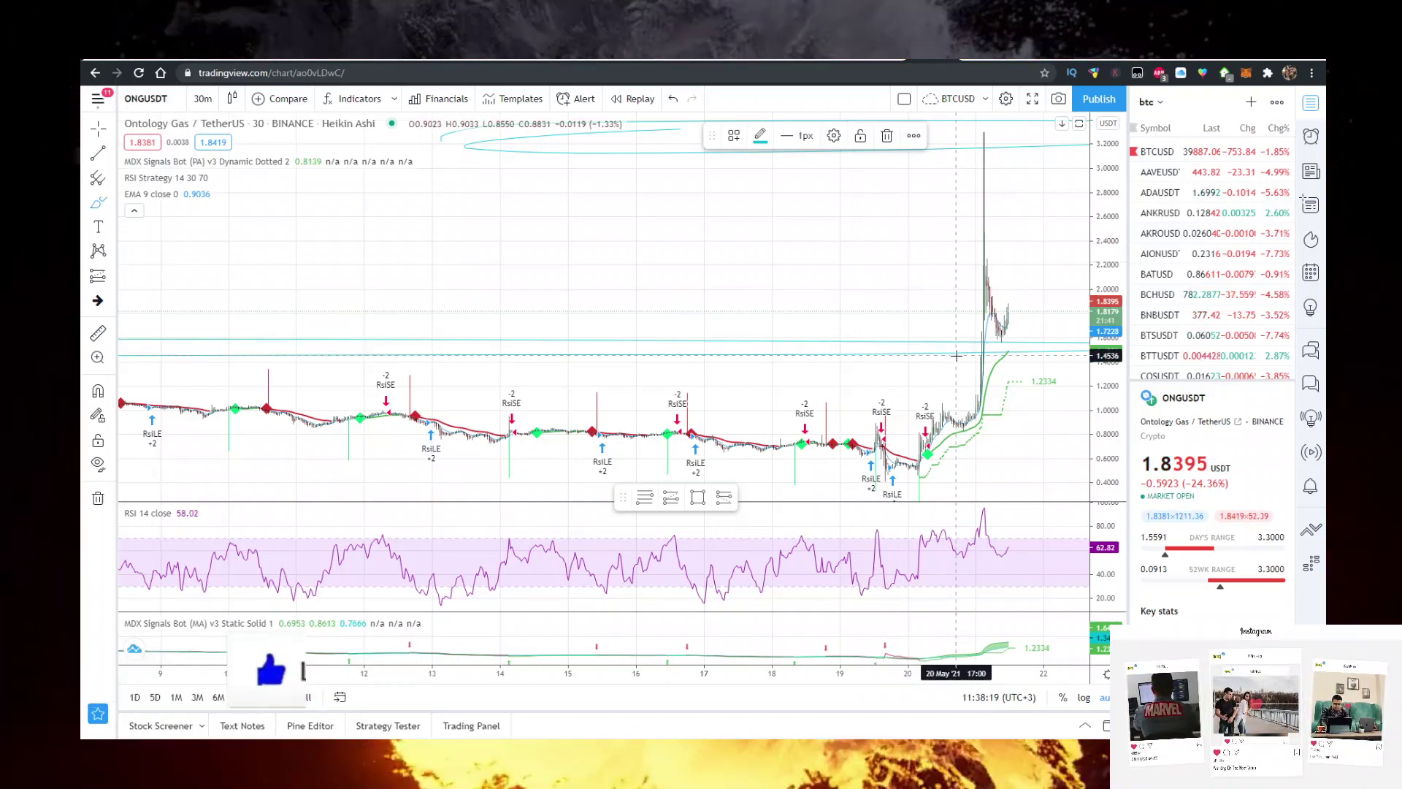
scroll(957, 492, "up", 1)
scroll(953, 357, "up", 1)
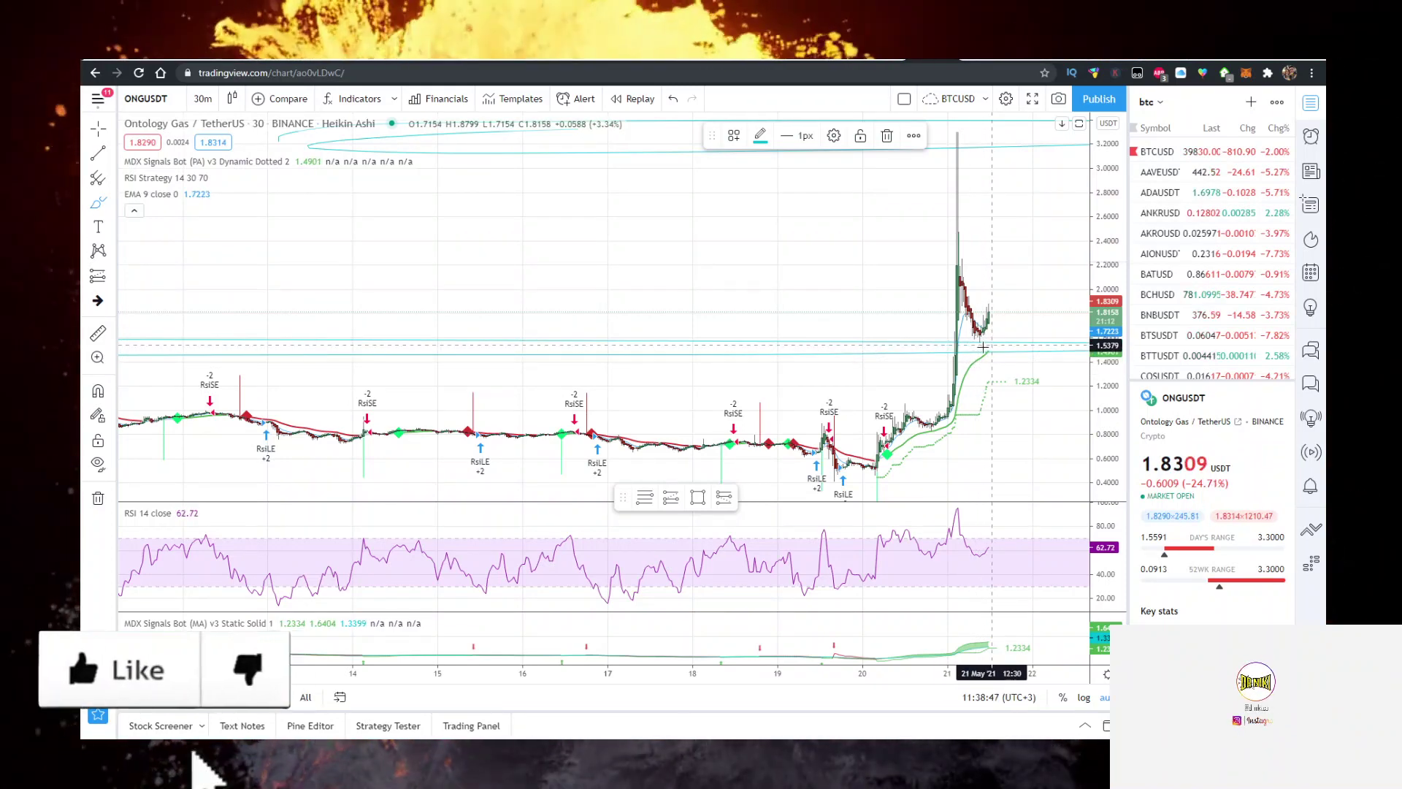
scroll(975, 346, "down", 1)
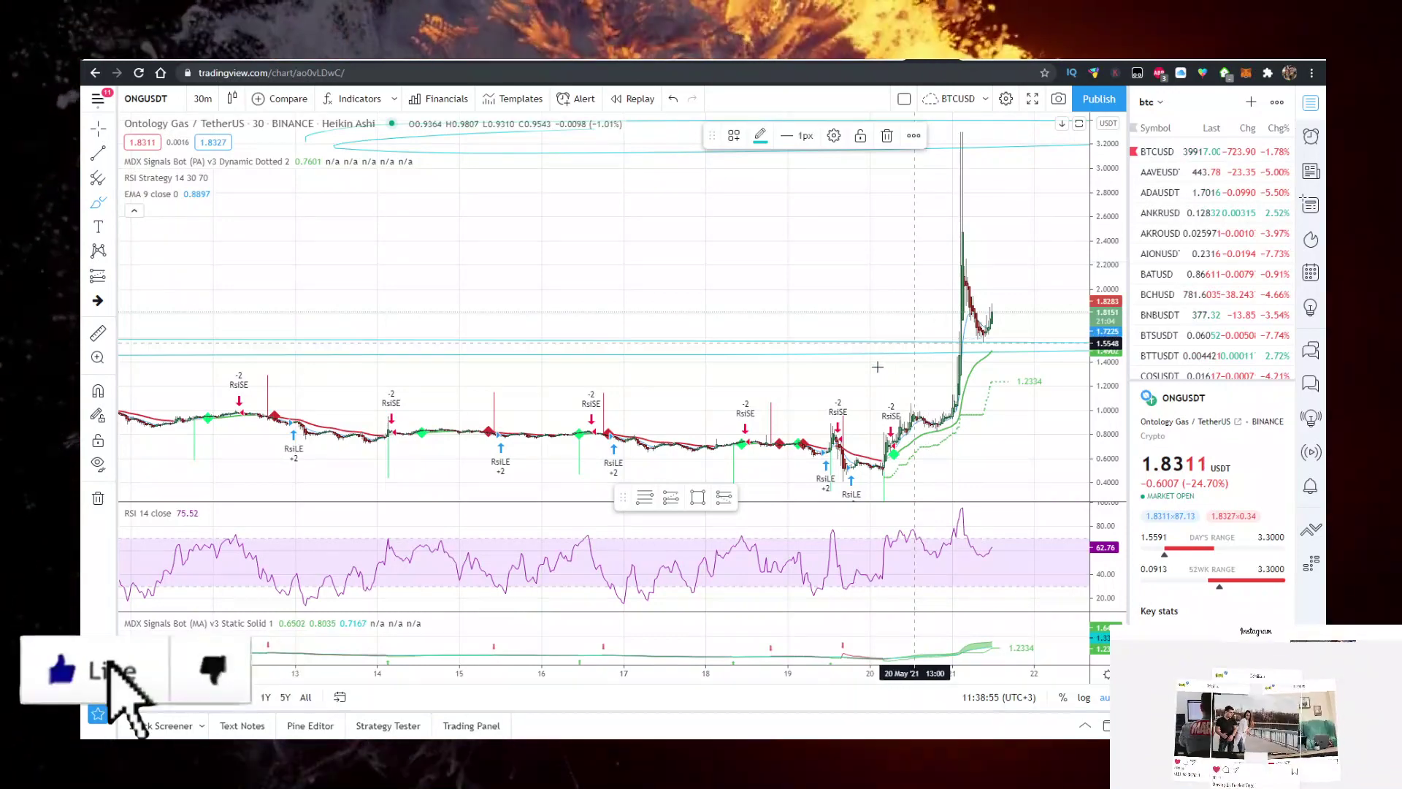
scroll(876, 367, "down", 1)
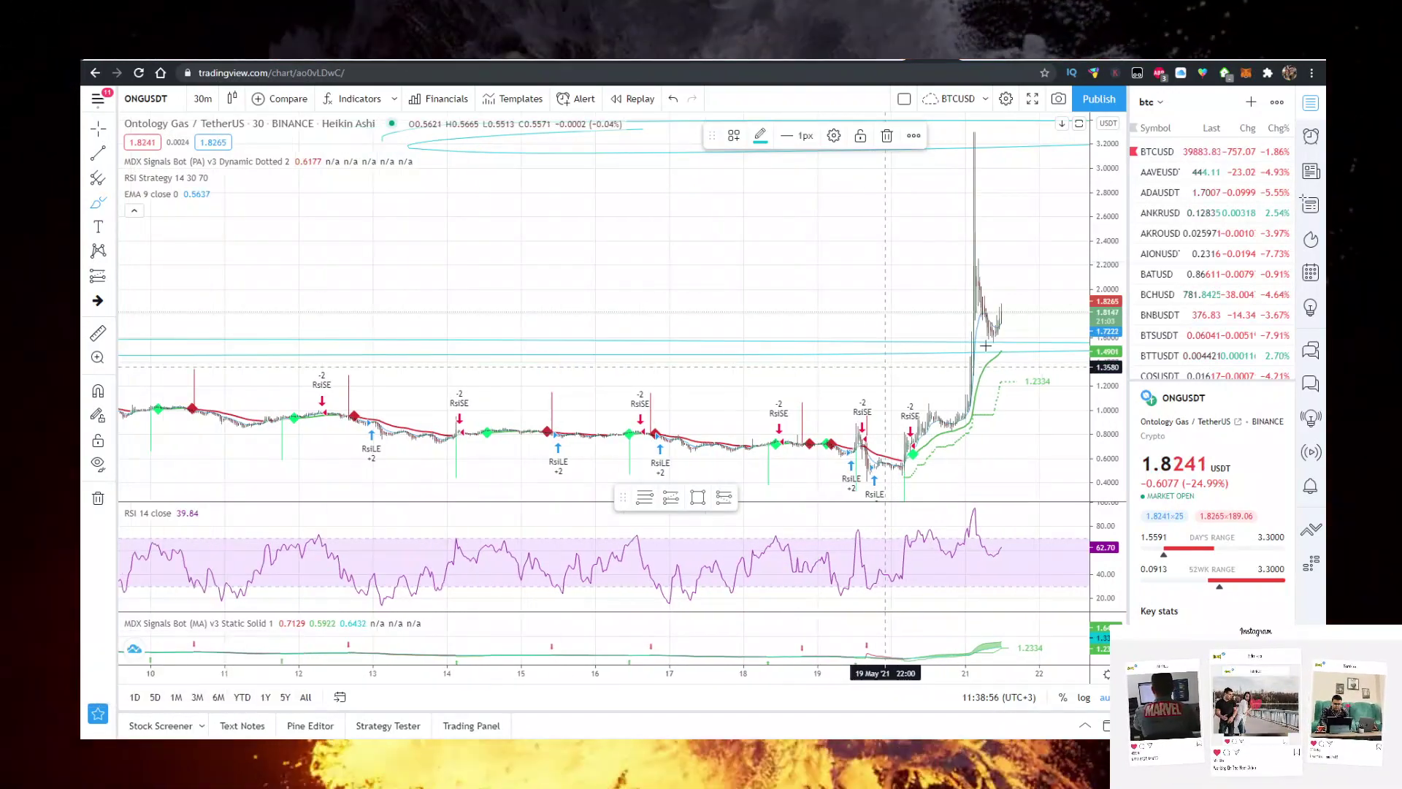
scroll(910, 364, "down", 1)
scroll(987, 347, "down", 1)
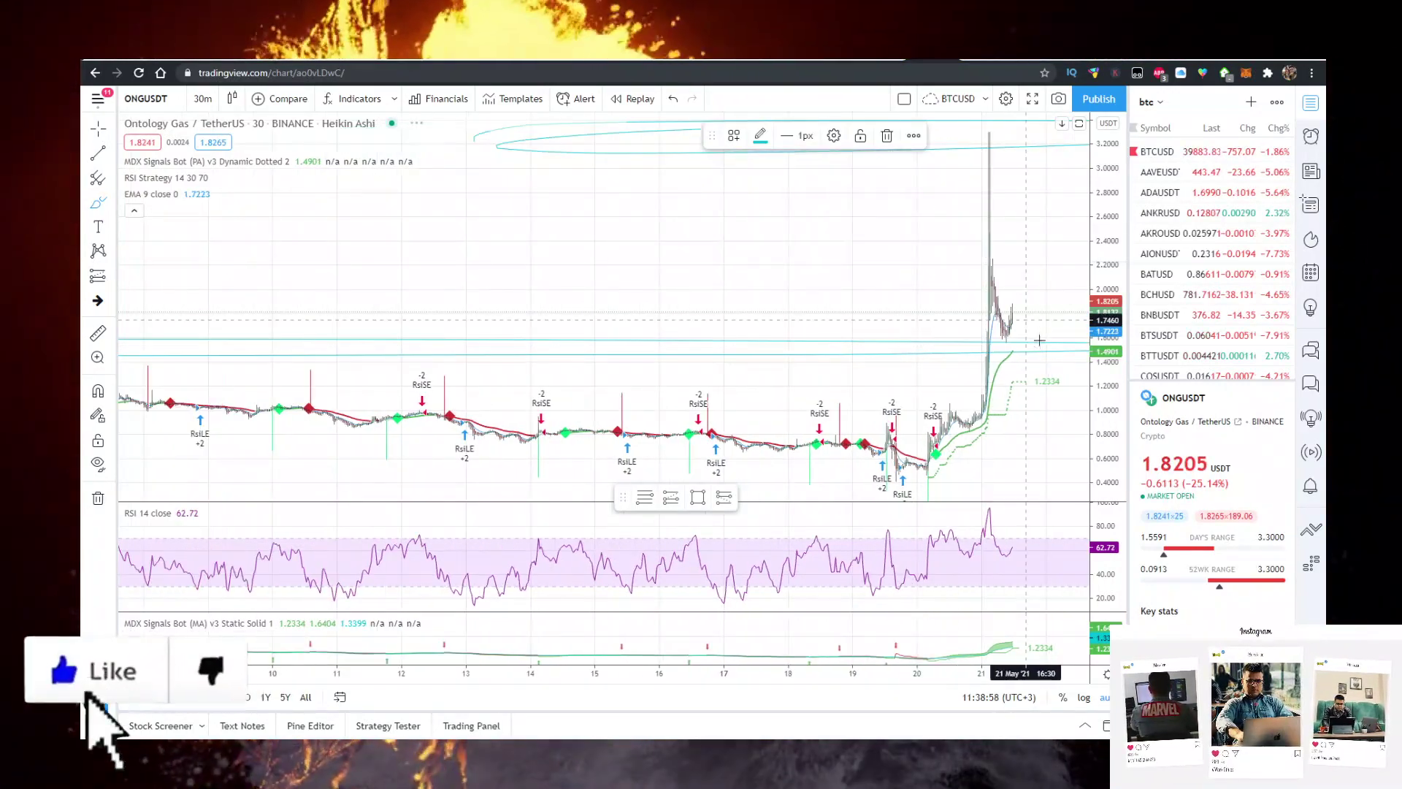